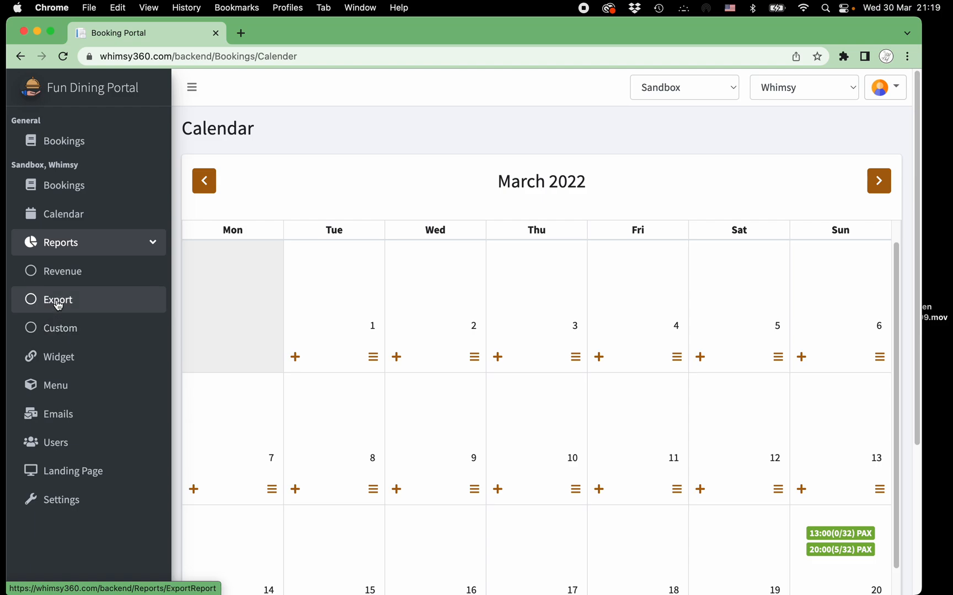
# Open the Export report form and set the dining date range from 01/03/2022 to 31/03/2022
pyautogui.click(58, 305)
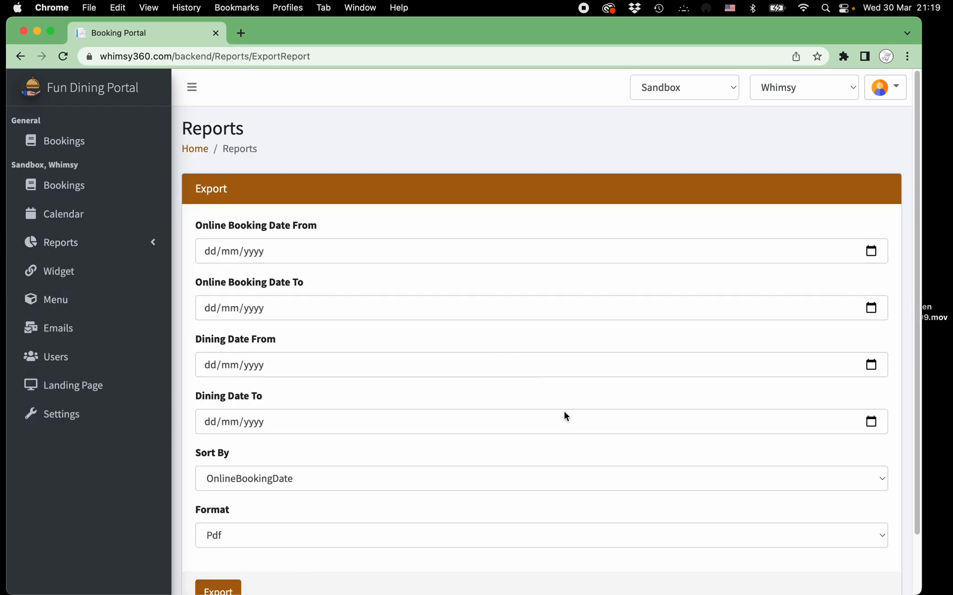
pyautogui.scroll(-3, 566, 410)
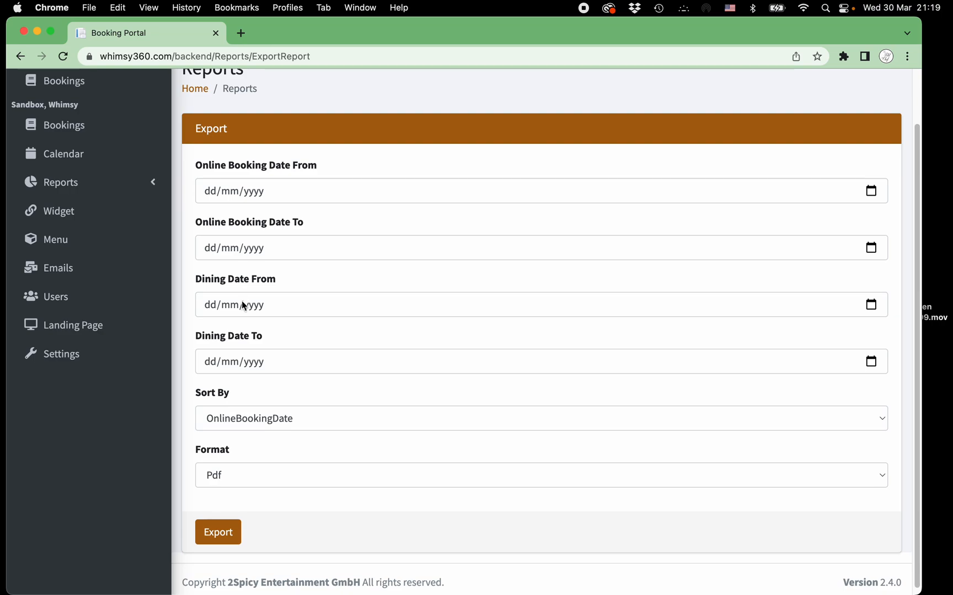
pyautogui.click(871, 305)
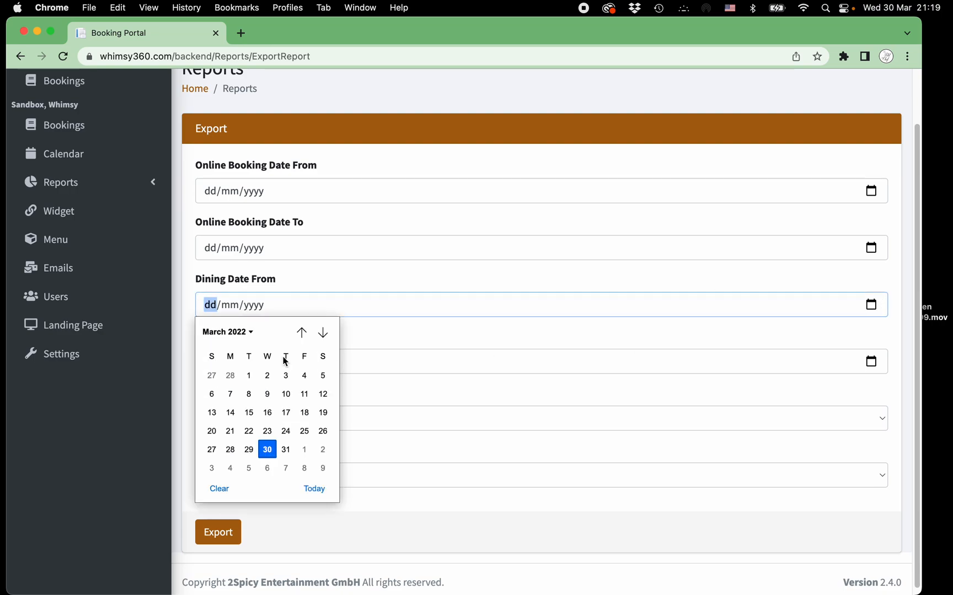
pyautogui.click(248, 376)
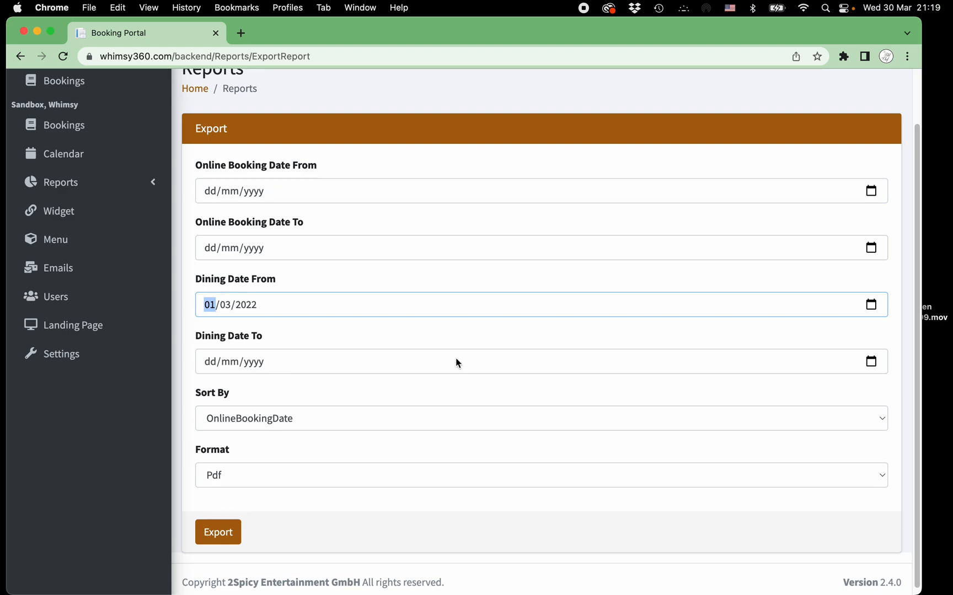
pyautogui.click(871, 361)
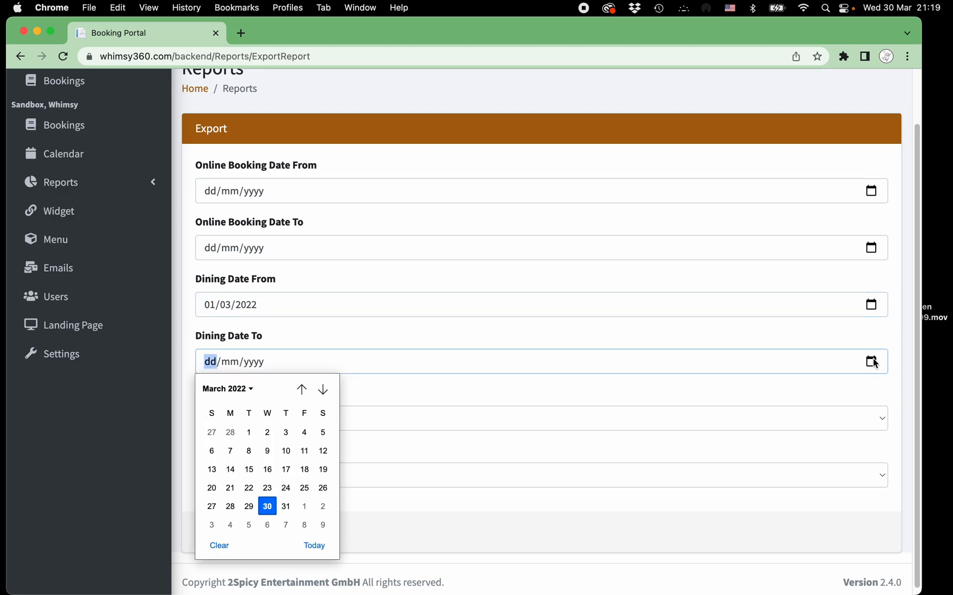
pyautogui.click(286, 506)
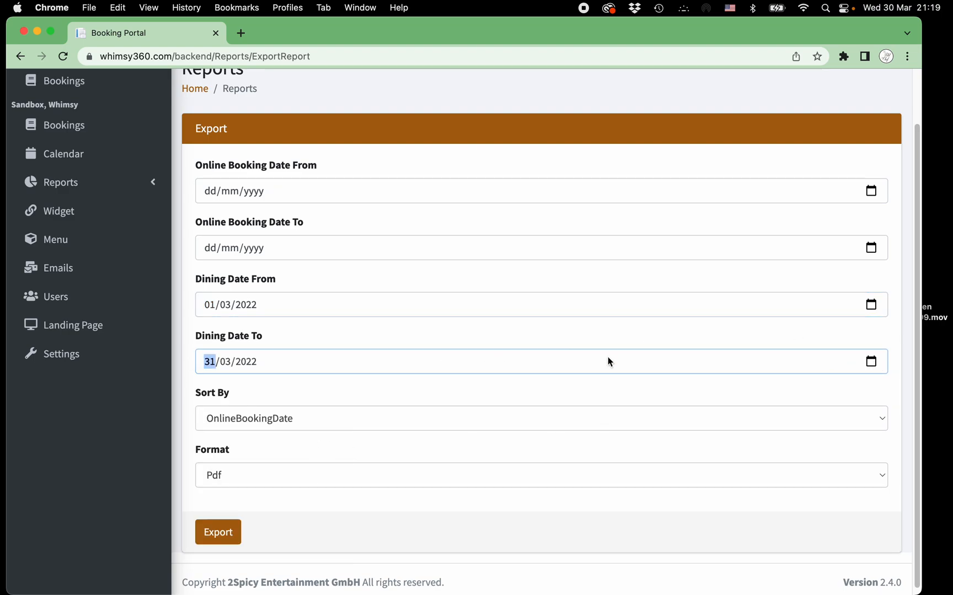
# Sort the report by BookingDay, choose the CSV format and export it
pyautogui.scroll(-1, 624, 365)
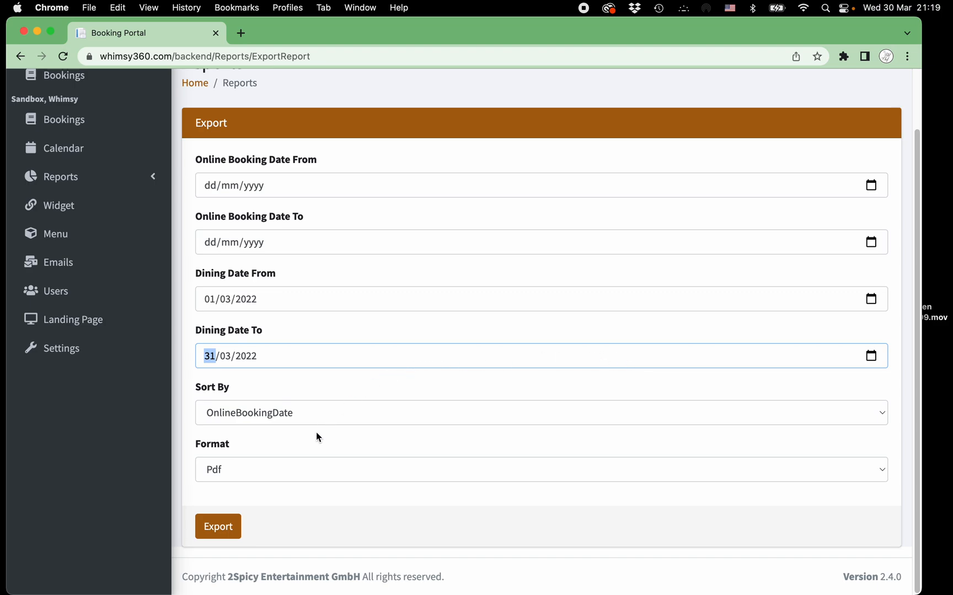
pyautogui.click(284, 415)
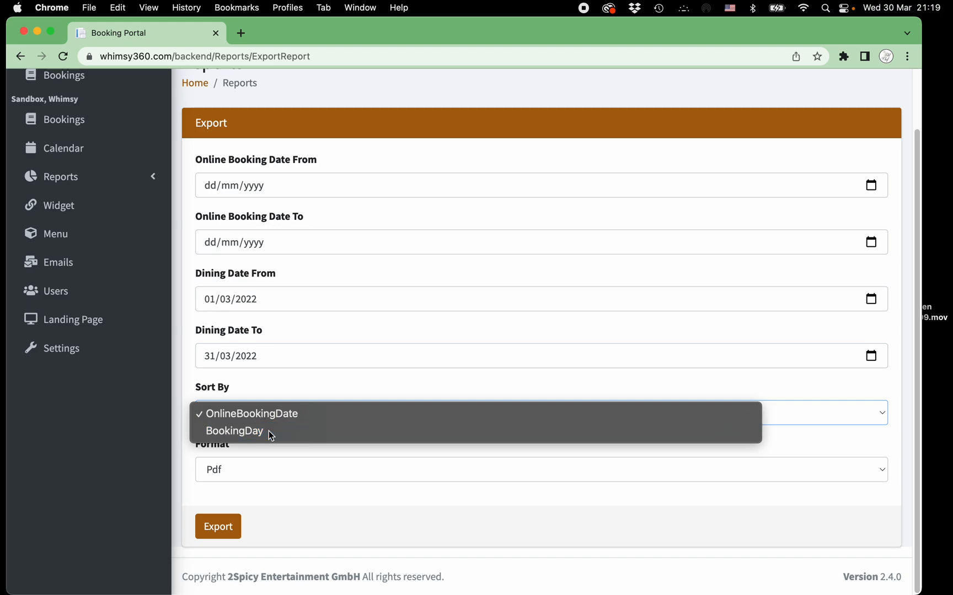
pyautogui.click(270, 432)
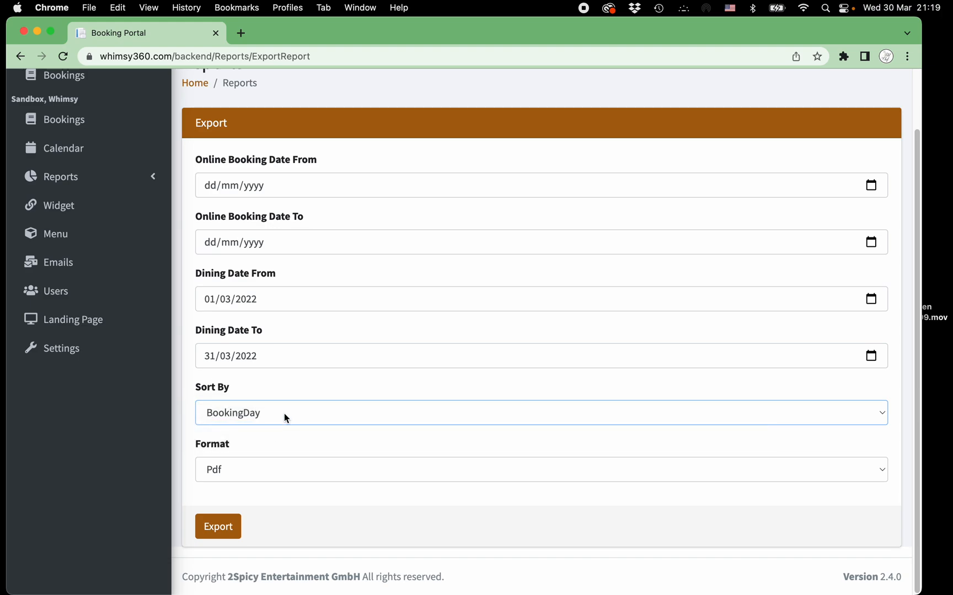
pyautogui.click(233, 474)
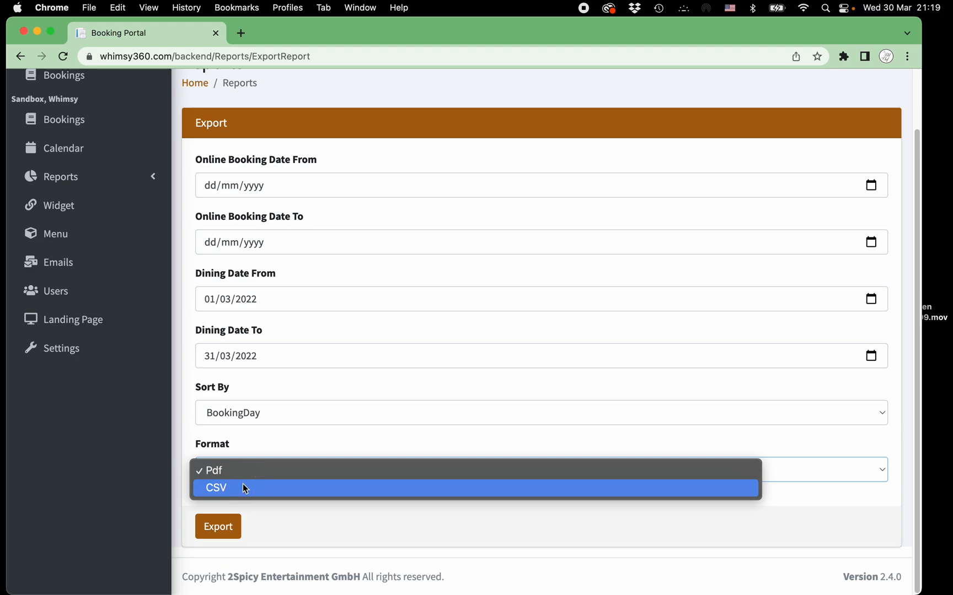
pyautogui.click(242, 487)
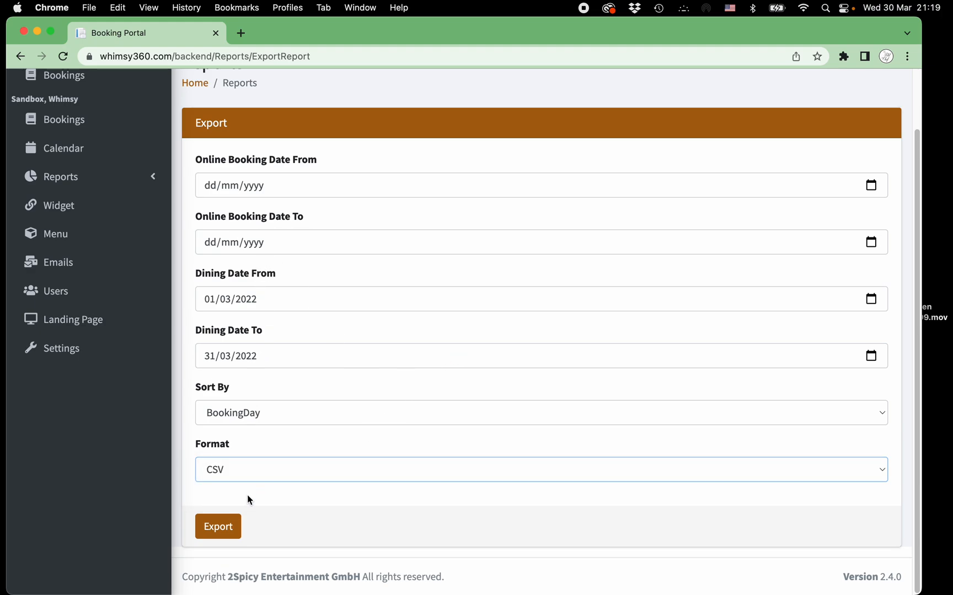
pyautogui.click(225, 530)
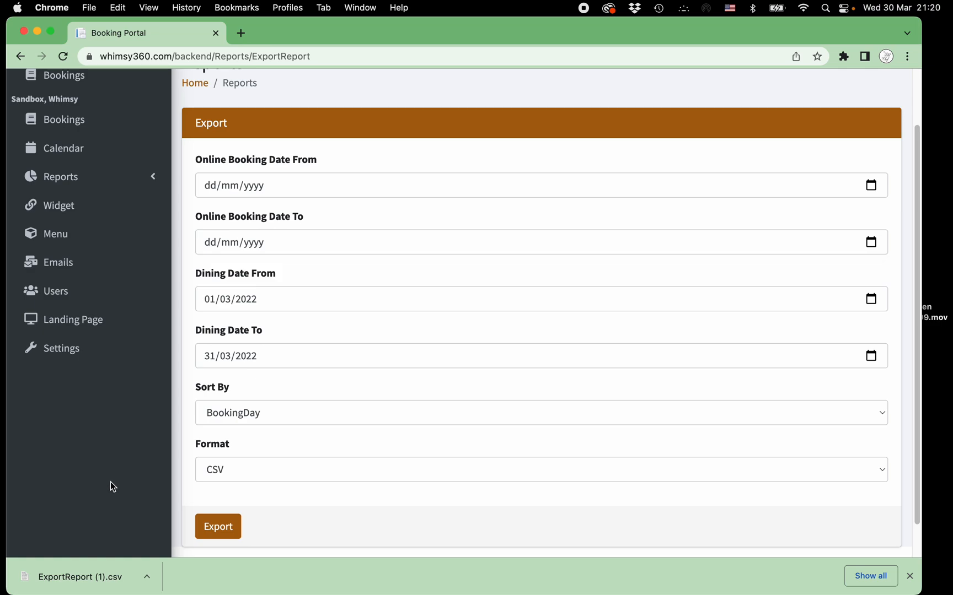
# Open the downloaded ExportReport (1).csv in Numbers, examine its revenue share and deposit columns, and close it
pyautogui.click(106, 578)
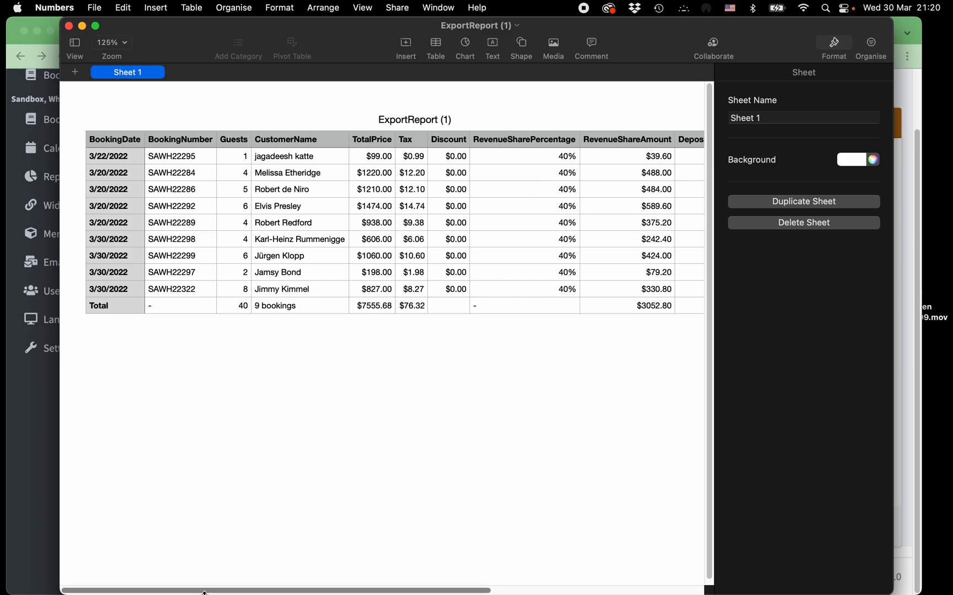
pyautogui.moveTo(206, 591); pyautogui.dragTo(351, 591)
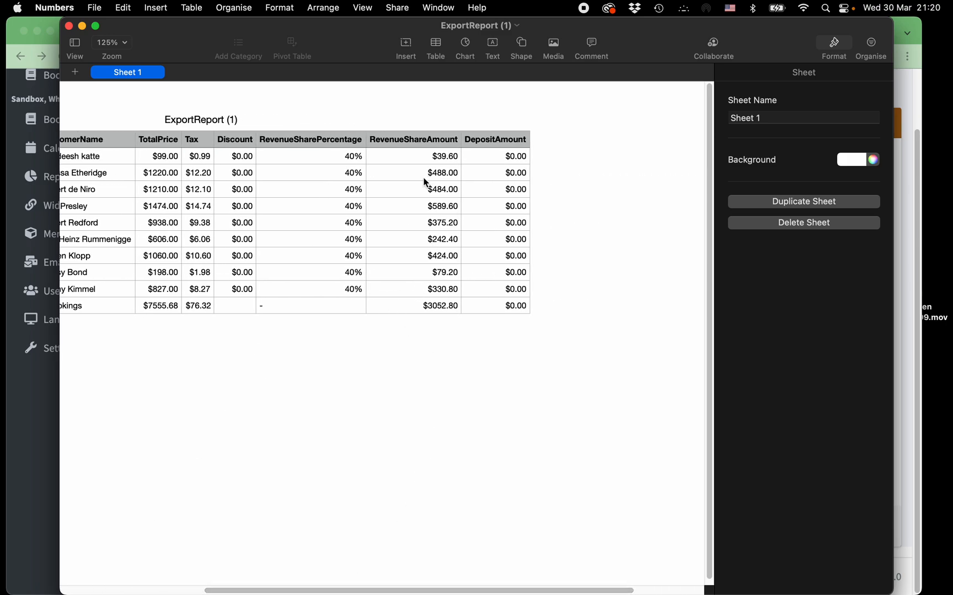
pyautogui.click(425, 155)
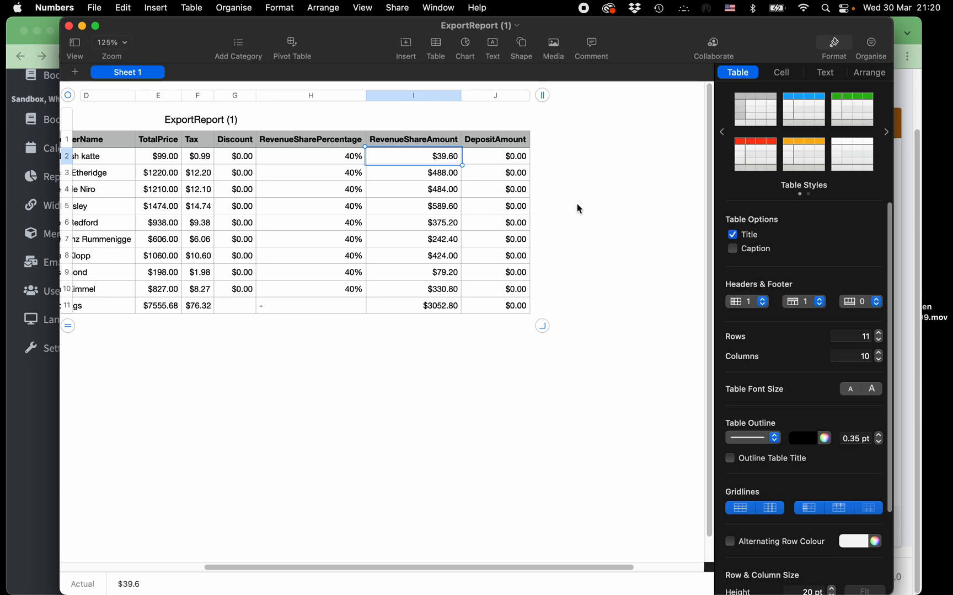
pyautogui.click(68, 27)
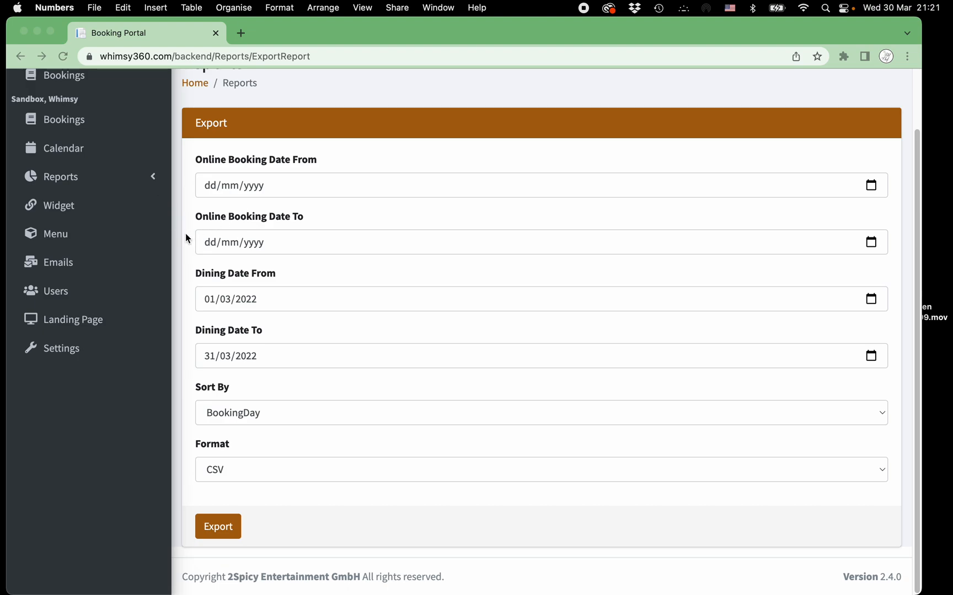
# In the booking portal, open the 30 March 2022 bookings from the calendar and export them as CSV
pyautogui.scroll(3, 179, 231)
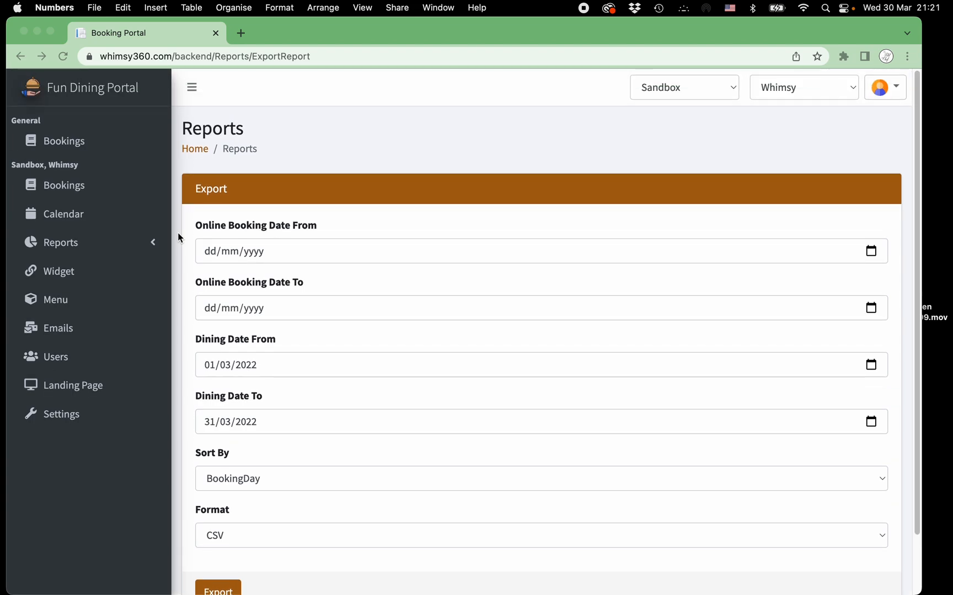
pyautogui.click(55, 245)
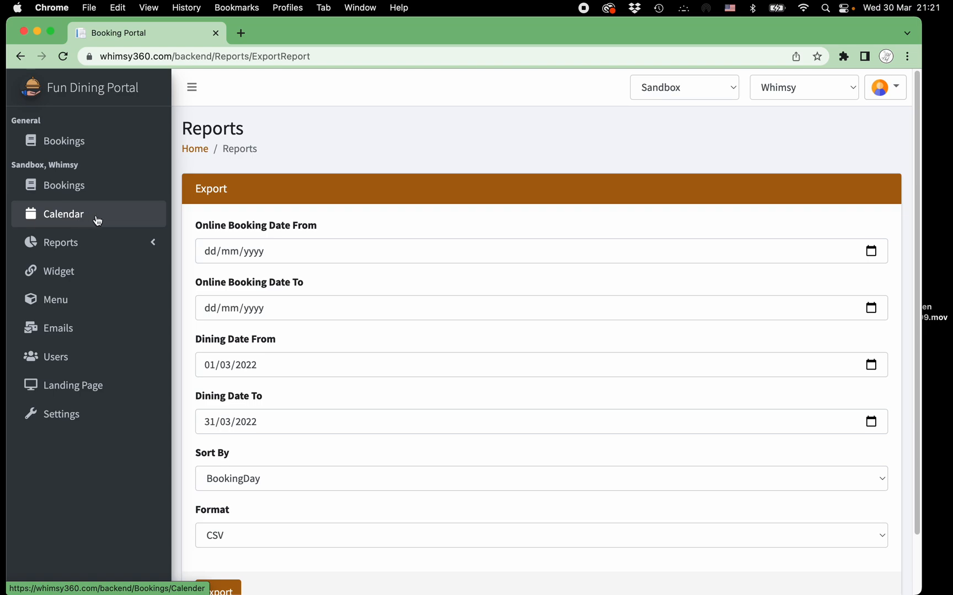
pyautogui.click(62, 218)
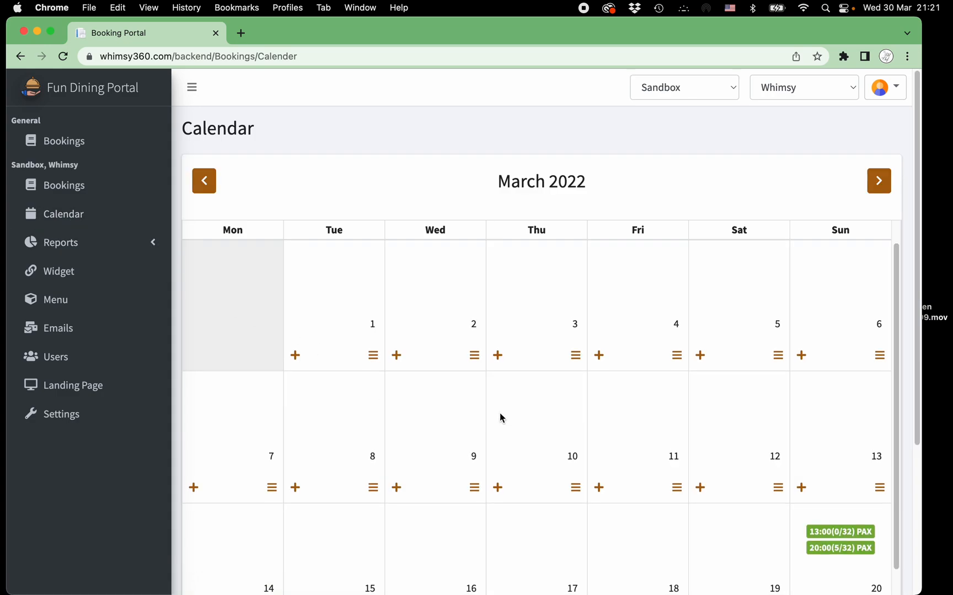
pyautogui.scroll(-10, 500, 414)
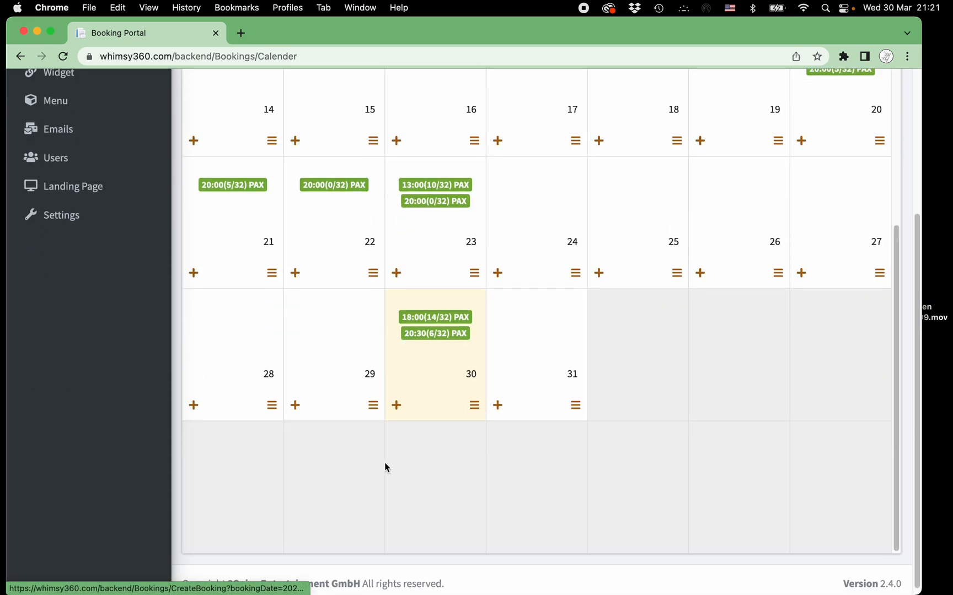
pyautogui.click(447, 325)
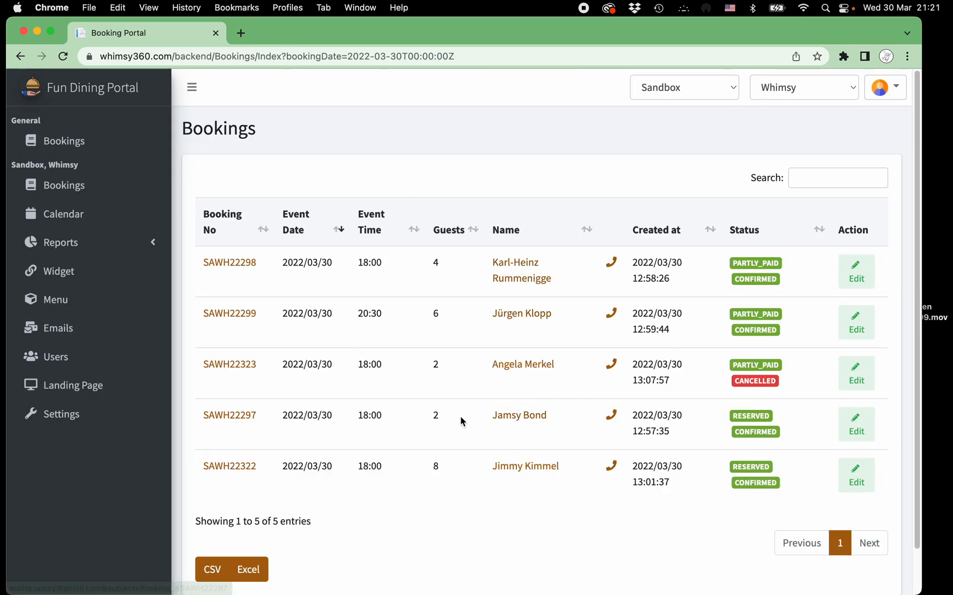
pyautogui.scroll(-2, 461, 421)
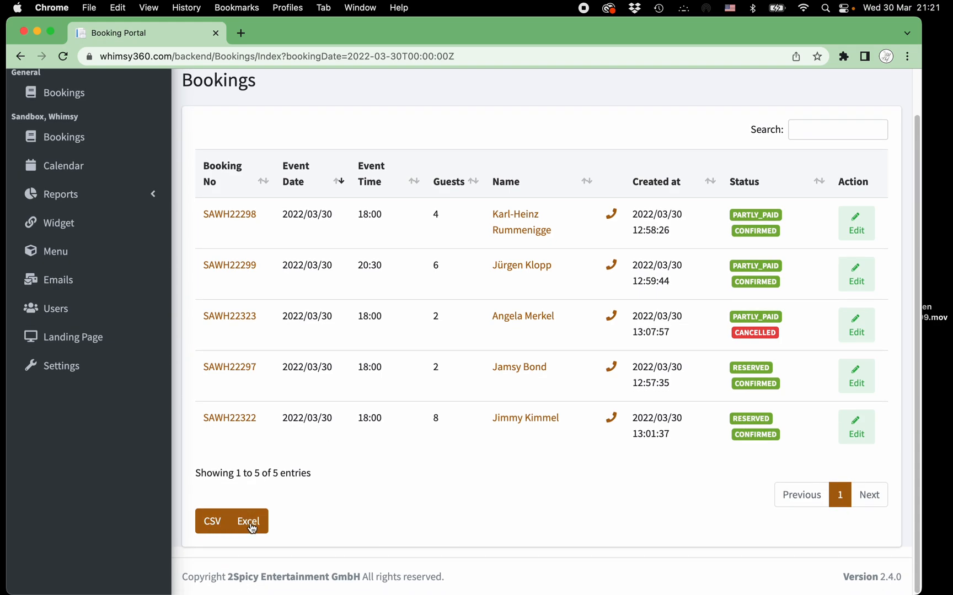
pyautogui.click(210, 527)
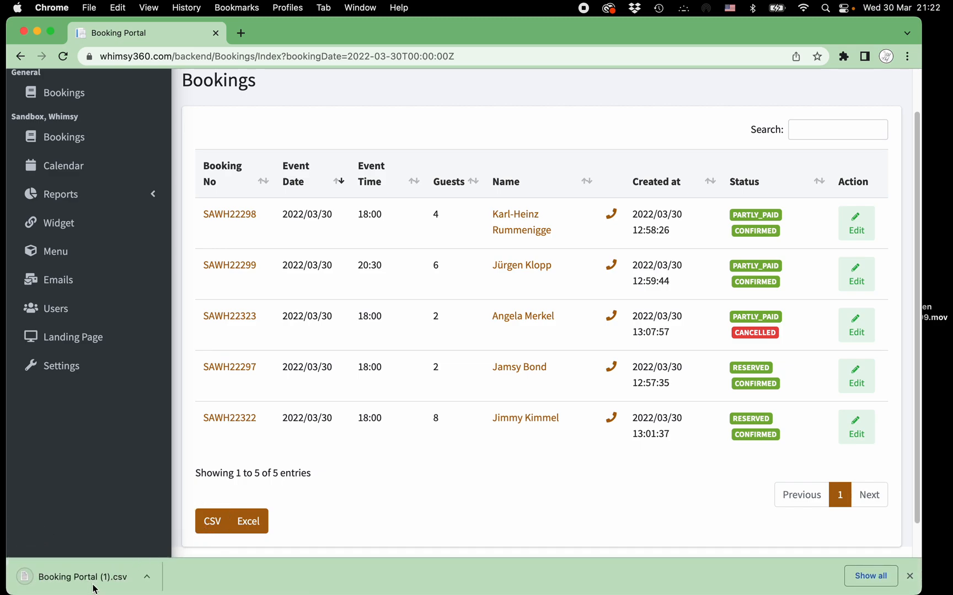
# Open the downloaded Booking Portal (1).csv in Numbers, examine its Menus and Addons columns, and close it
pyautogui.click(127, 580)
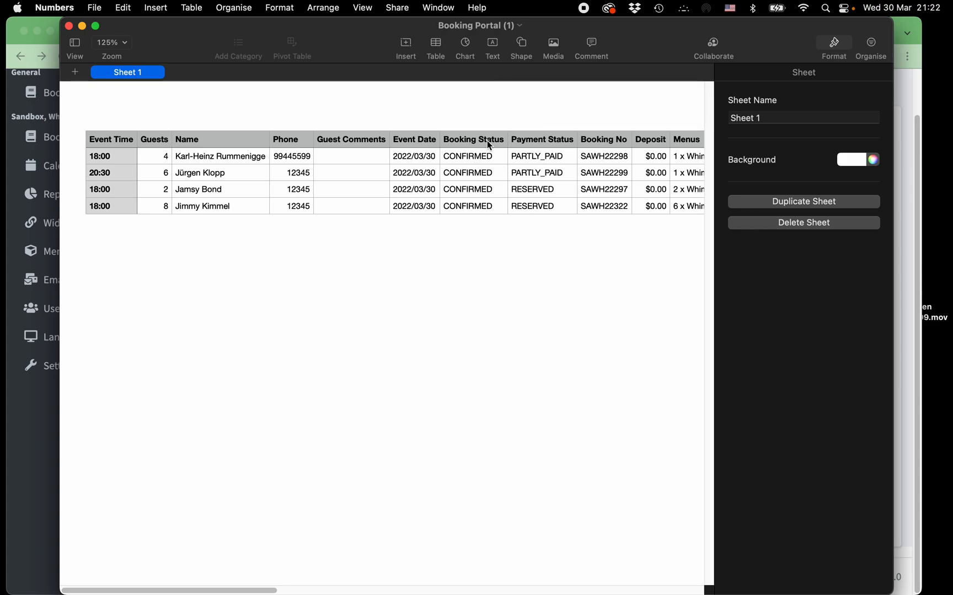
pyautogui.moveTo(252, 591); pyautogui.dragTo(421, 591)
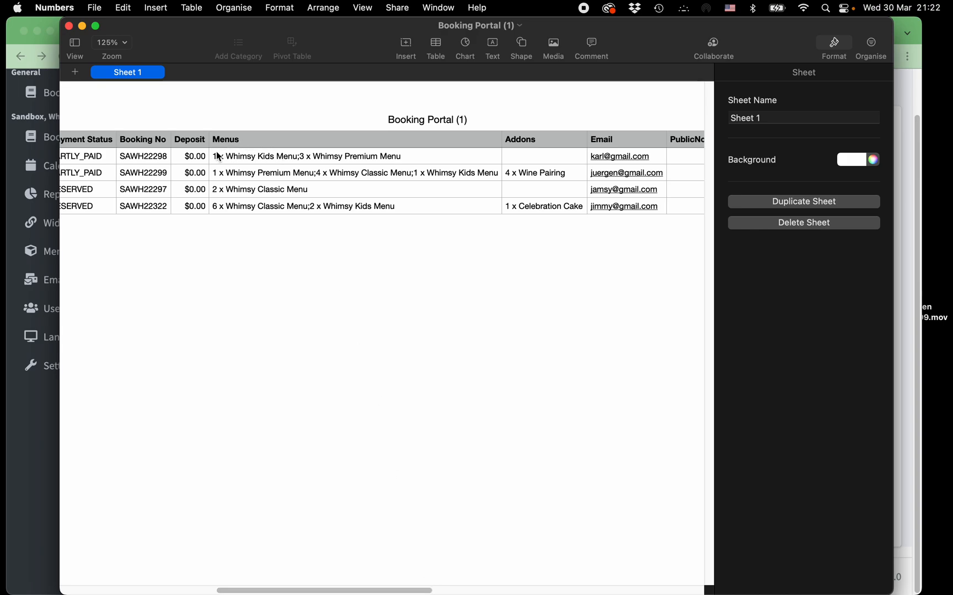
pyautogui.moveTo(218, 141); pyautogui.dragTo(284, 201)
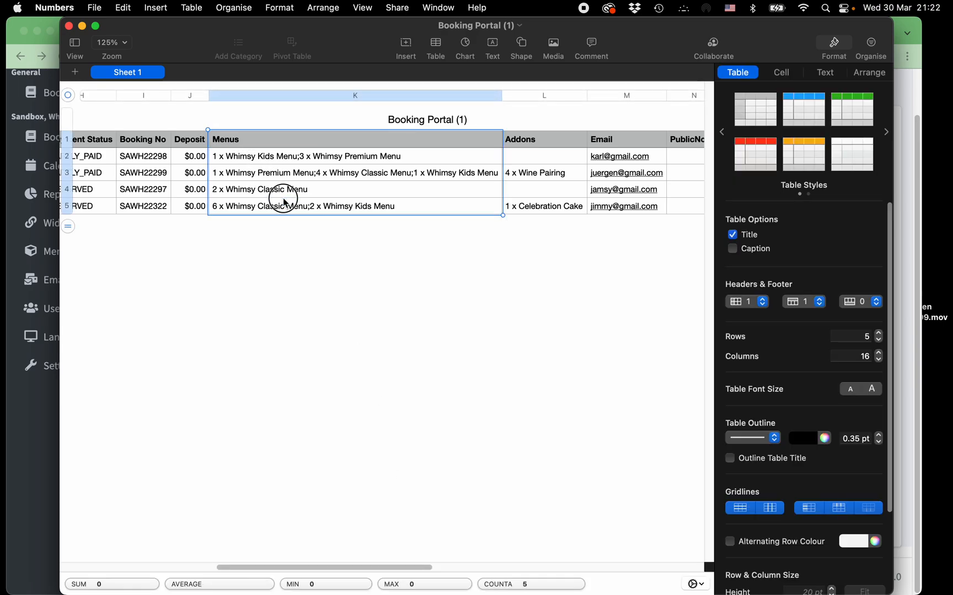
pyautogui.click(514, 142)
pyautogui.moveTo(517, 163); pyautogui.dragTo(525, 207)
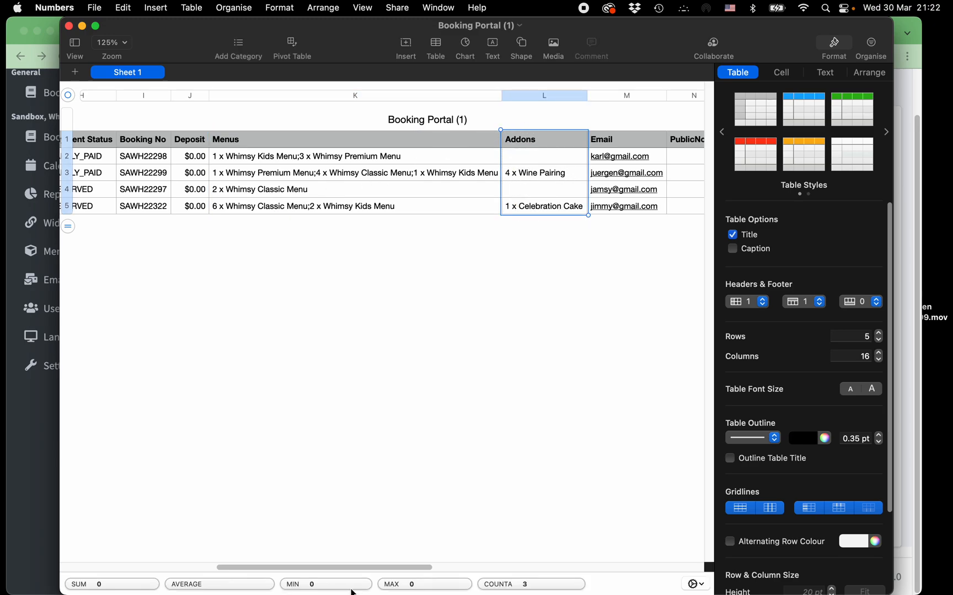
pyautogui.click(69, 27)
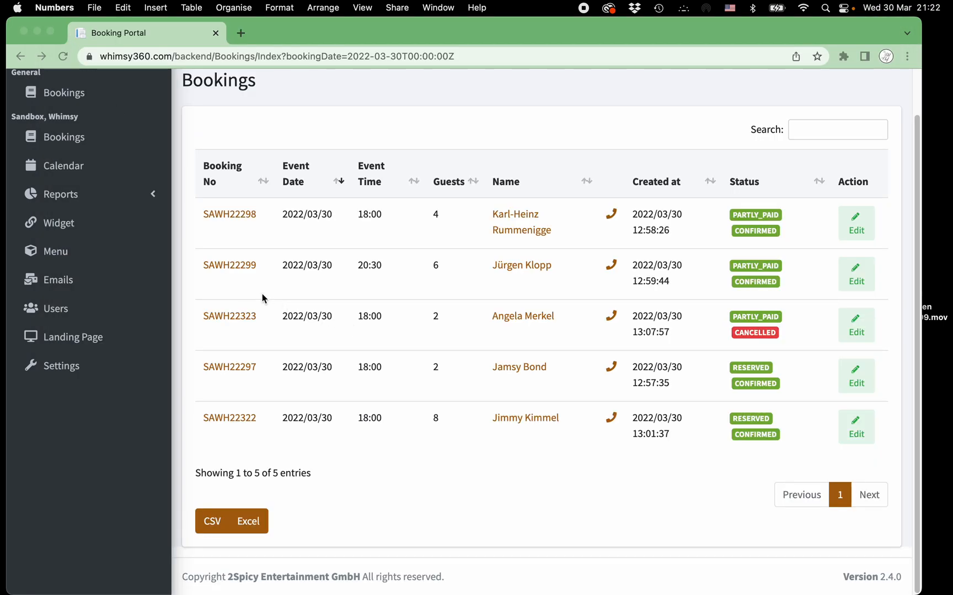
# In the booking portal's Custom report page, name the new template with the presenter's first name followed by "Test Template"
pyautogui.click(79, 197)
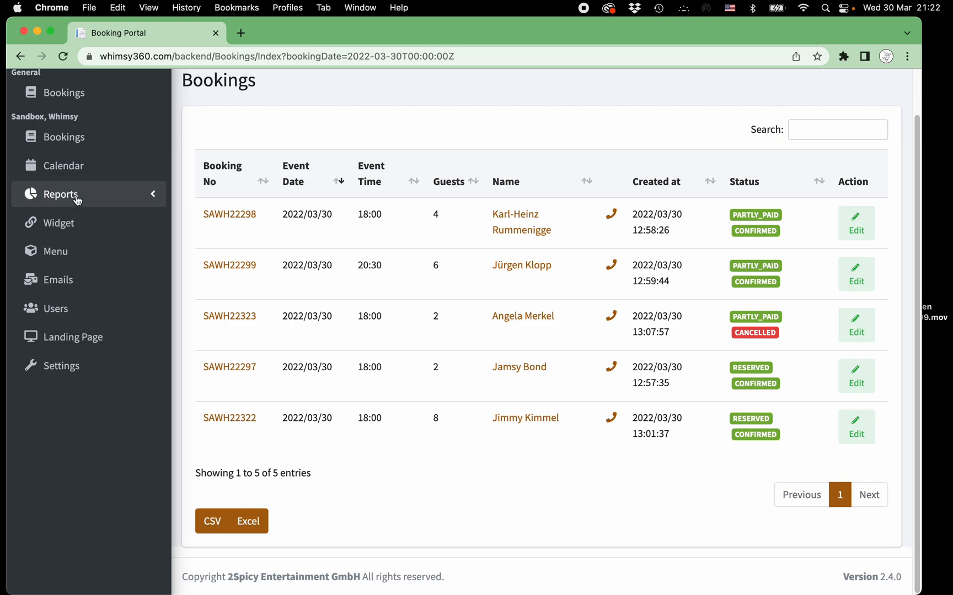
pyautogui.click(76, 199)
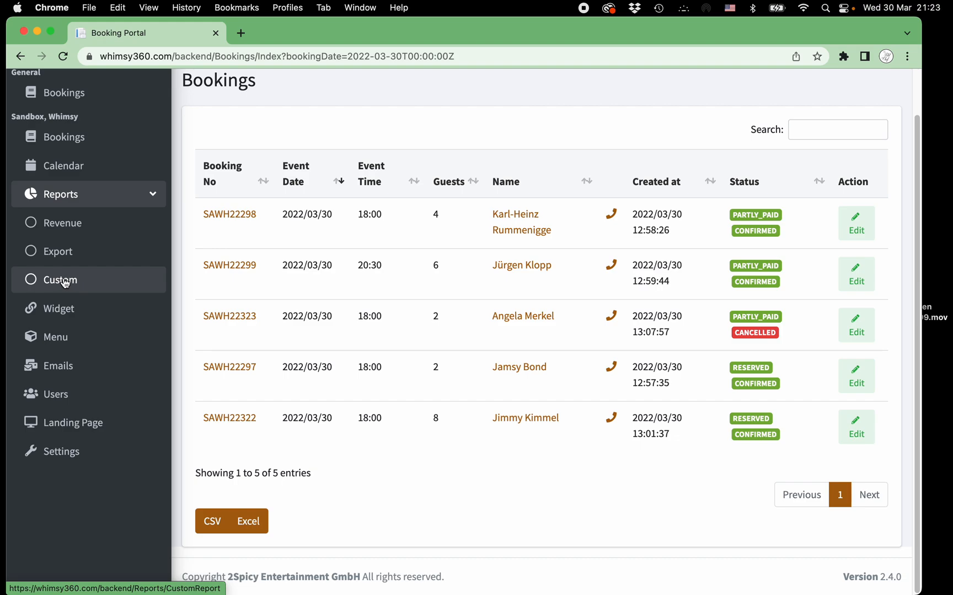
pyautogui.click(61, 280)
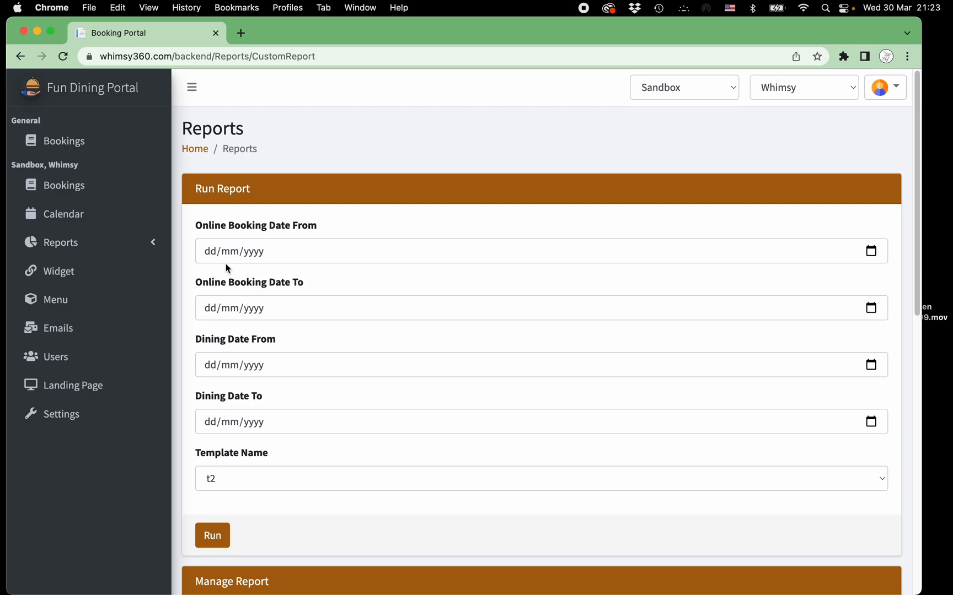
pyautogui.scroll(-5, 480, 368)
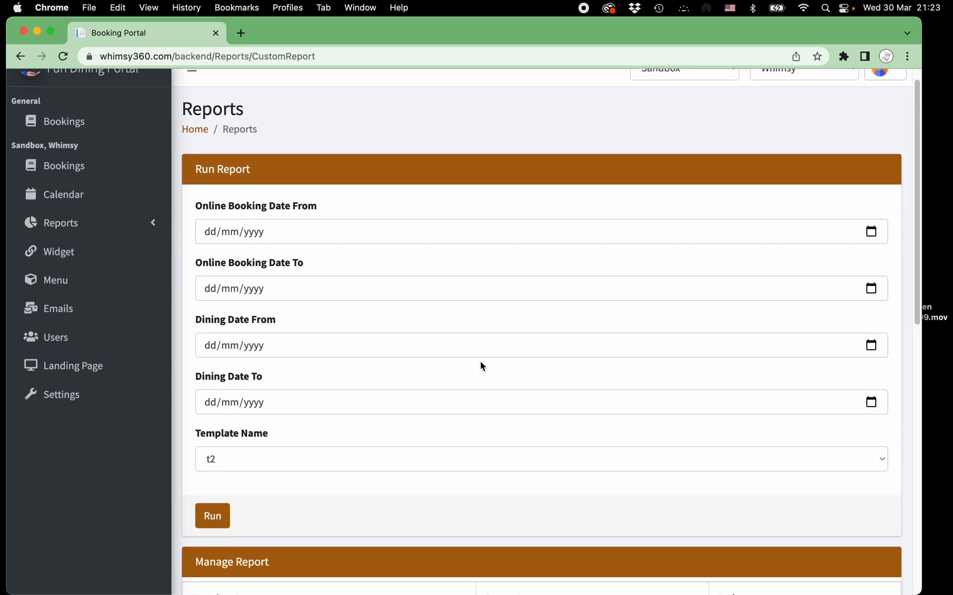
pyautogui.scroll(-7, 483, 367)
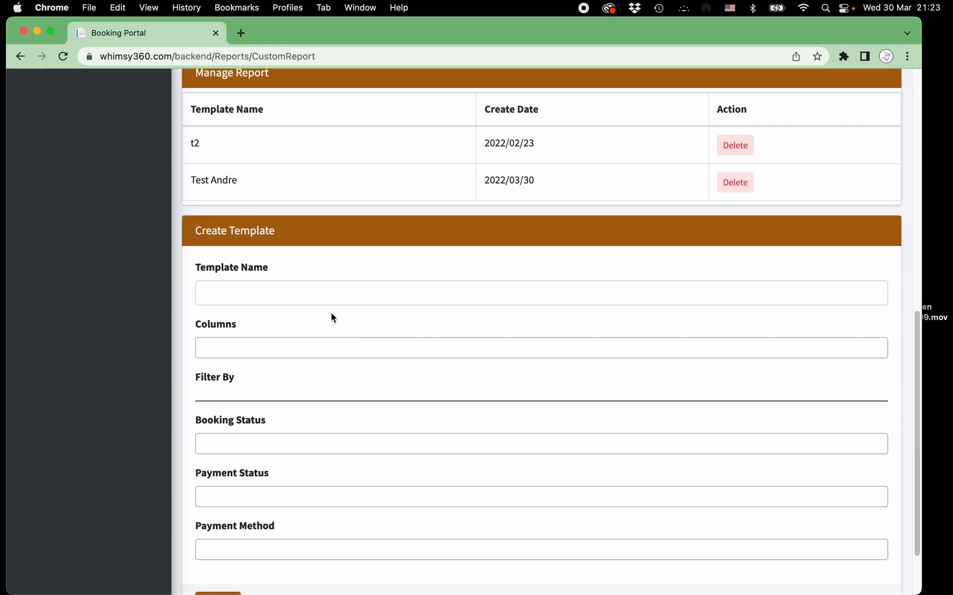
pyautogui.click(326, 298)
pyautogui.write('Andres T')
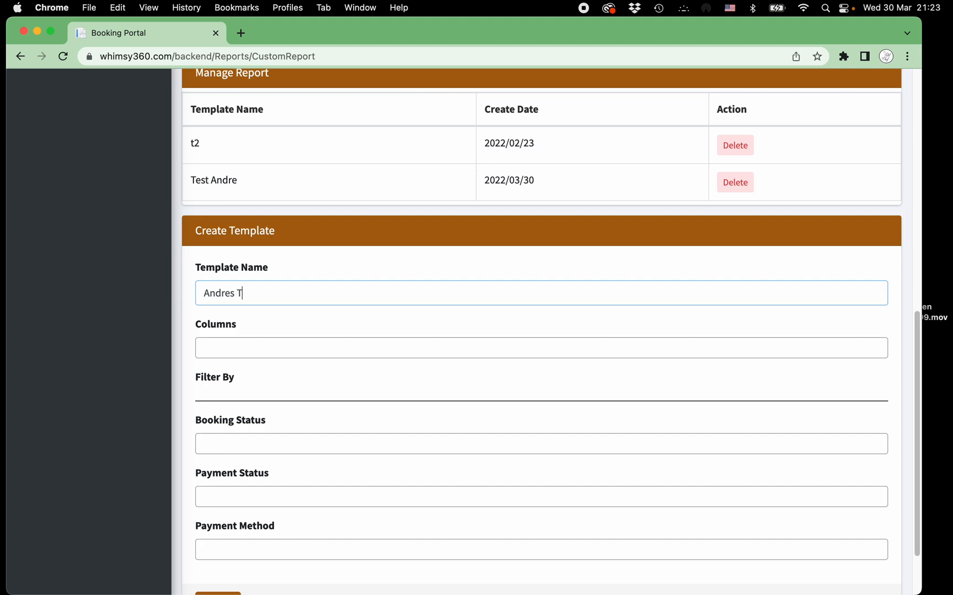
pyautogui.write('est Templat')
# Add the columns dining_date, dining_slot, booking_number and fullname to the new report template
pyautogui.click(268, 346)
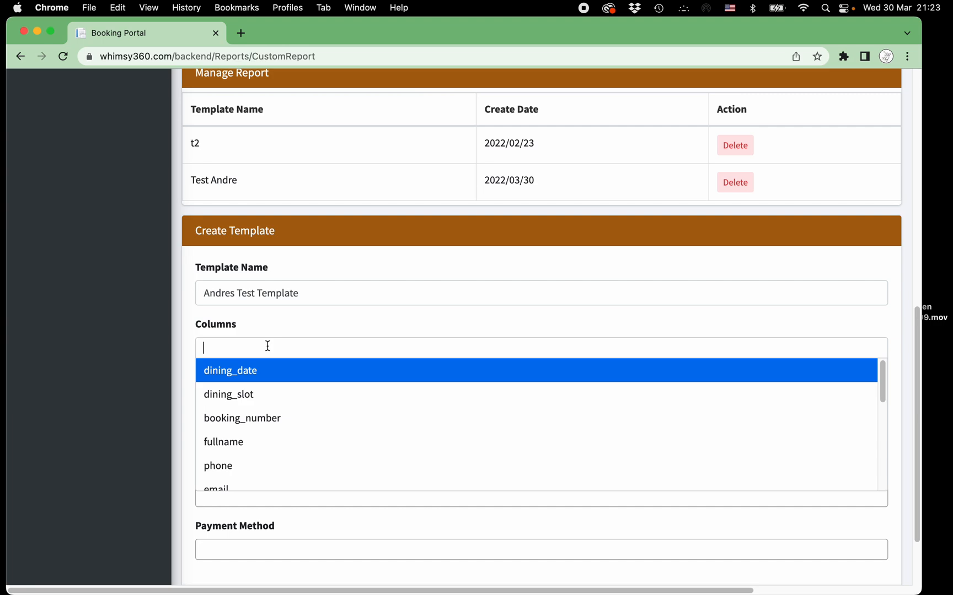
pyautogui.click(232, 371)
pyautogui.click(230, 368)
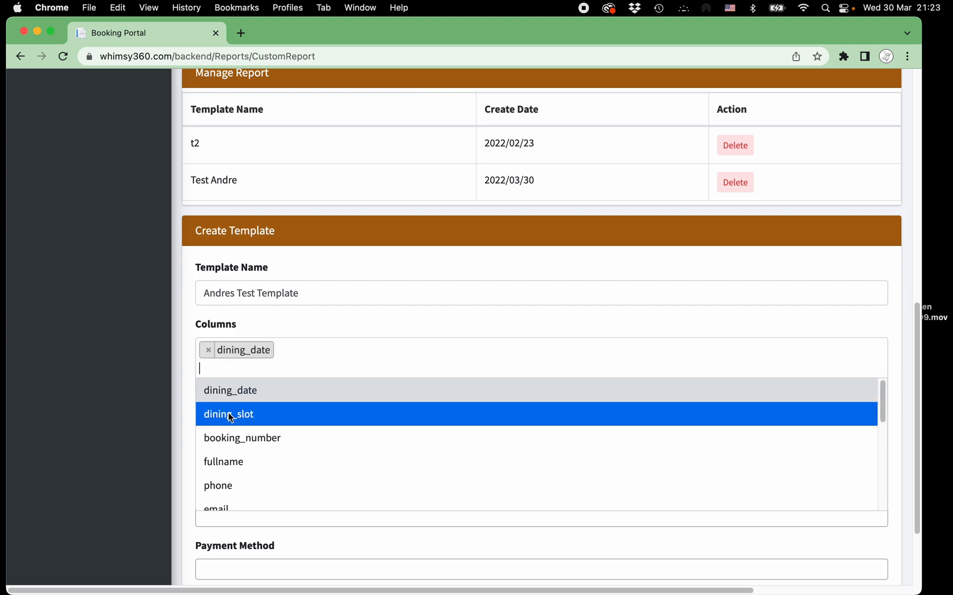
pyautogui.click(232, 413)
pyautogui.click(254, 367)
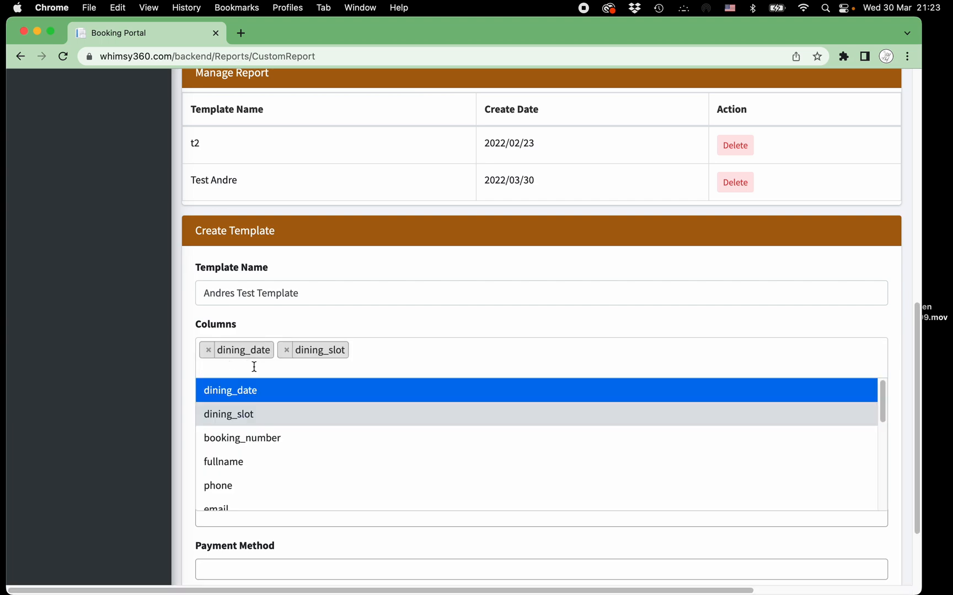
pyautogui.click(255, 439)
pyautogui.click(253, 372)
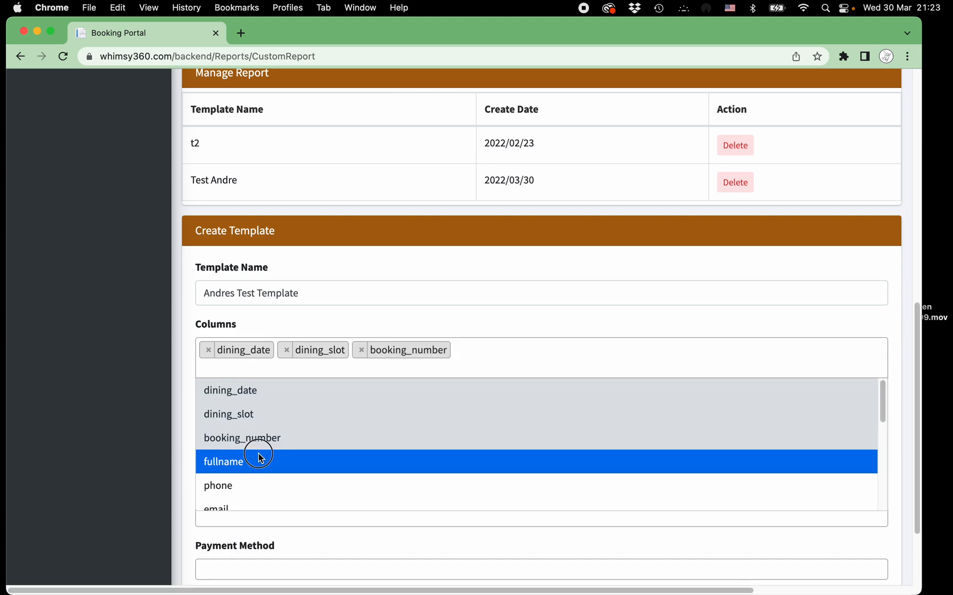
pyautogui.click(260, 459)
# Add the pax and total columns to the new report template
pyautogui.click(245, 367)
pyautogui.scroll(-4, 266, 452)
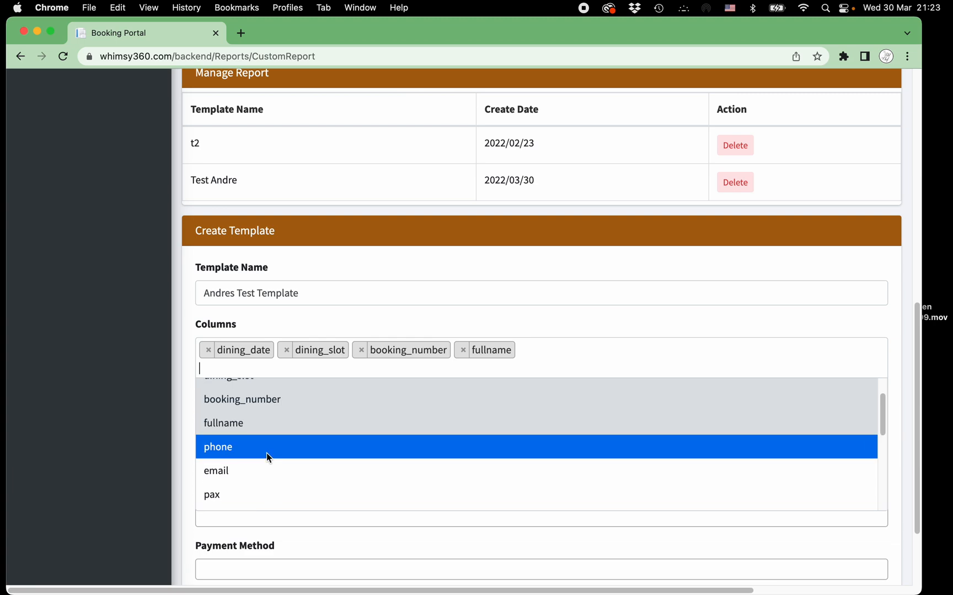
pyautogui.click(267, 453)
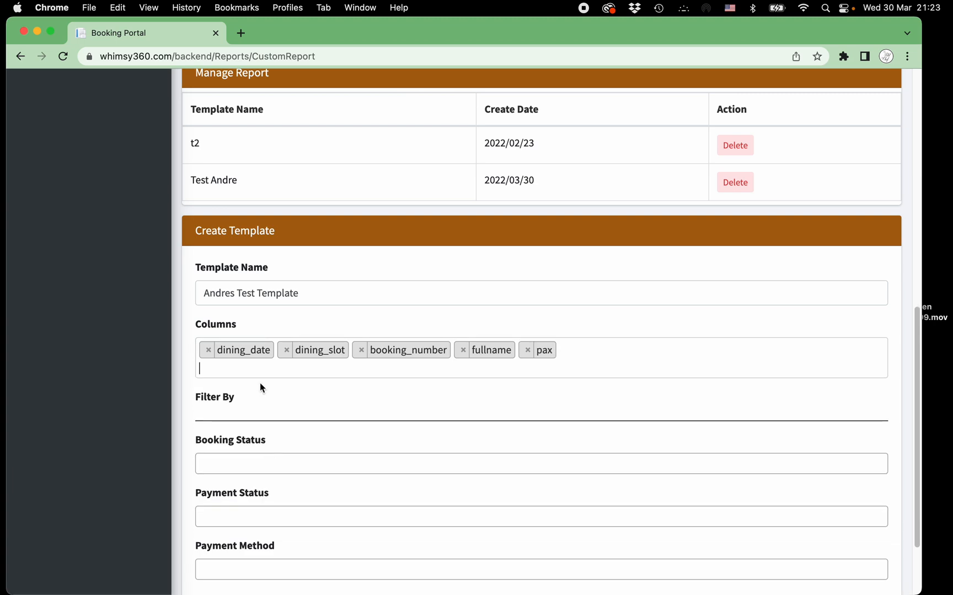
pyautogui.click(259, 371)
pyautogui.scroll(-6, 269, 479)
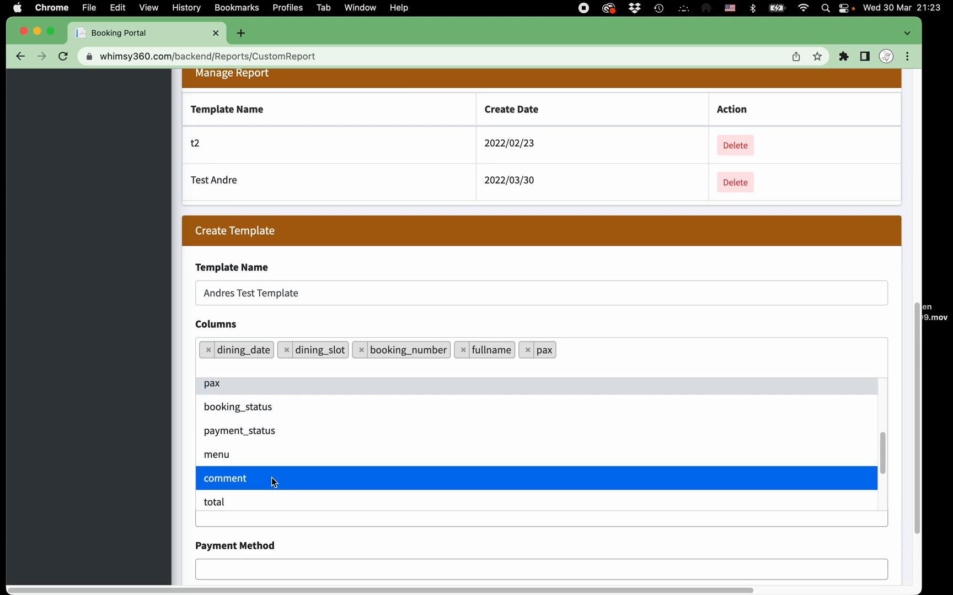
pyautogui.scroll(-2, 276, 476)
pyautogui.click(253, 458)
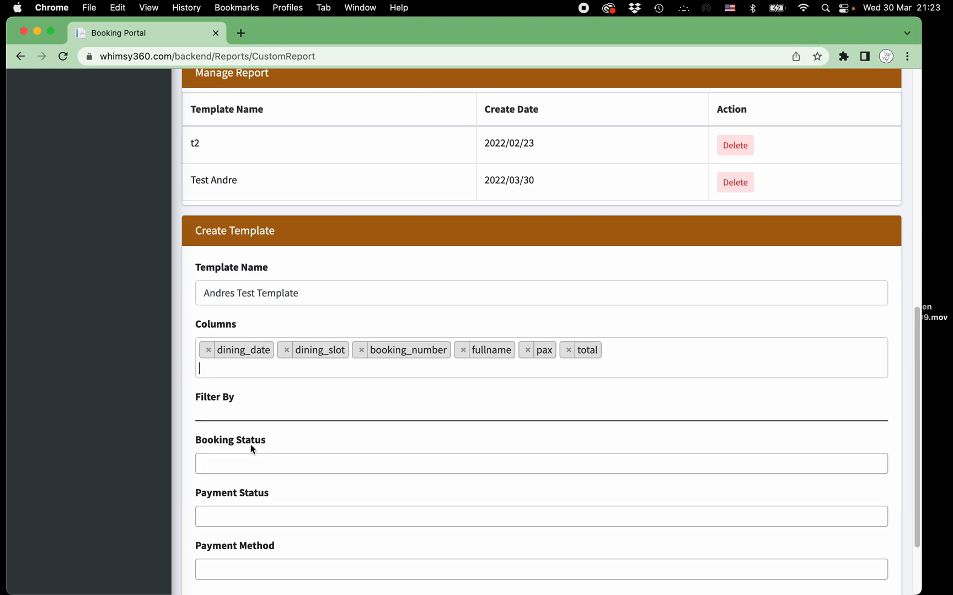
# Add the paid and due columns to the new report template
pyautogui.click(245, 377)
pyautogui.scroll(-4, 268, 477)
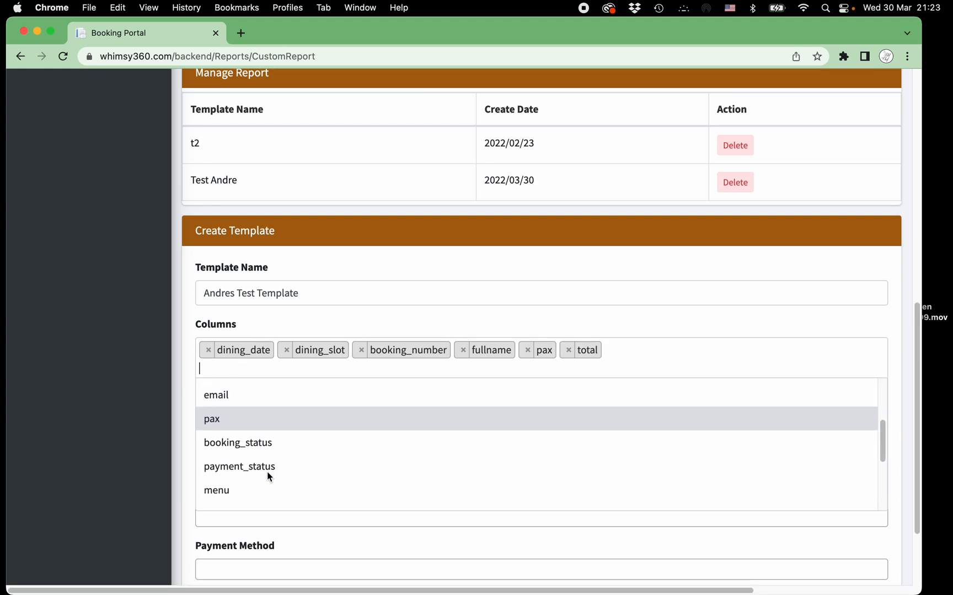
pyautogui.scroll(-5, 269, 475)
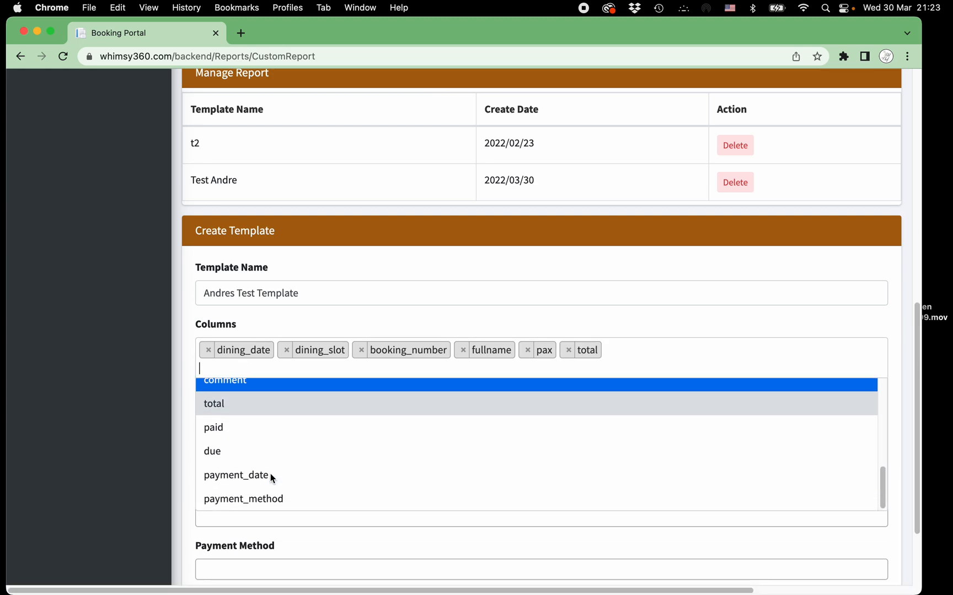
pyautogui.click(234, 427)
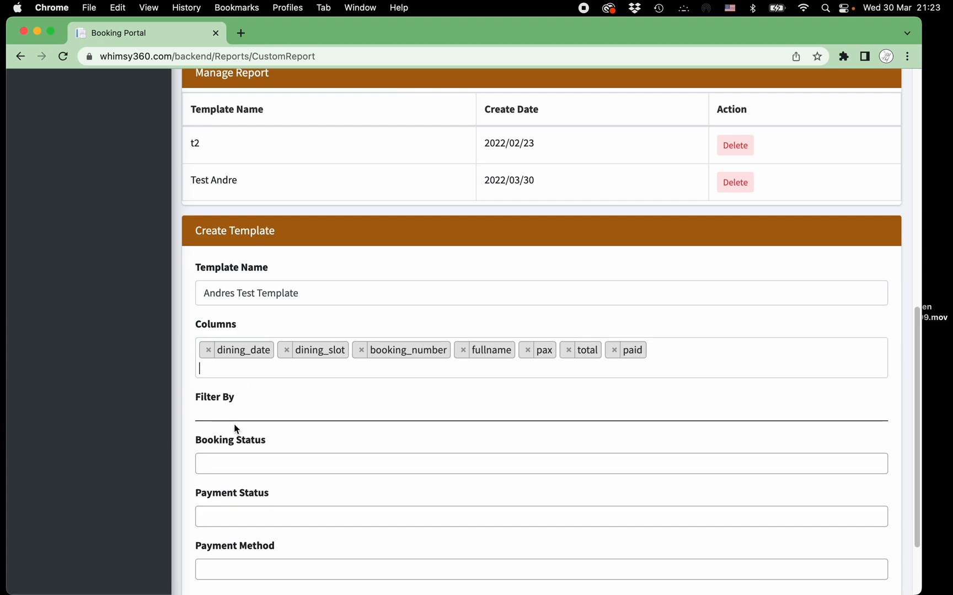
pyautogui.click(243, 370)
pyautogui.scroll(-9, 288, 485)
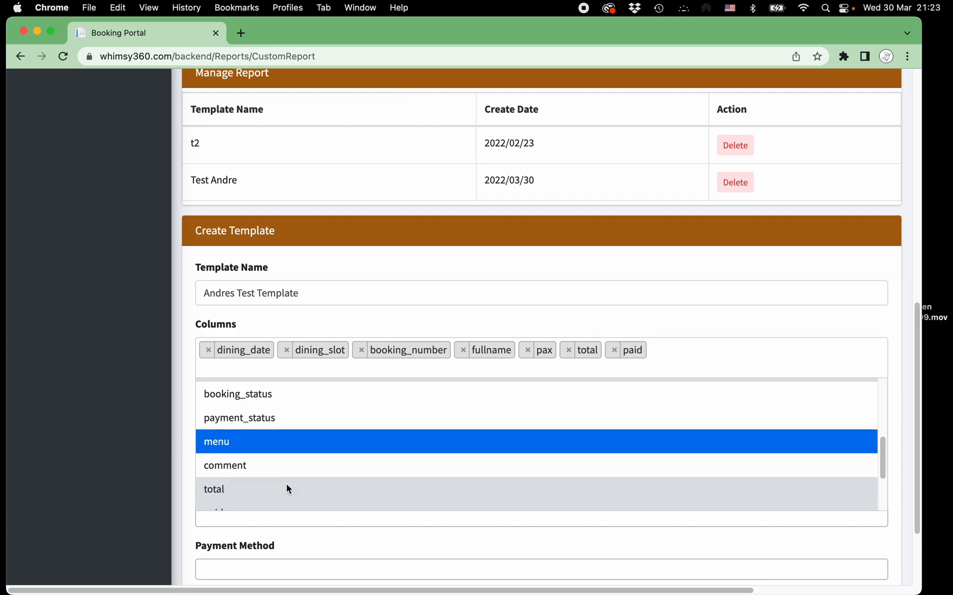
pyautogui.click(217, 451)
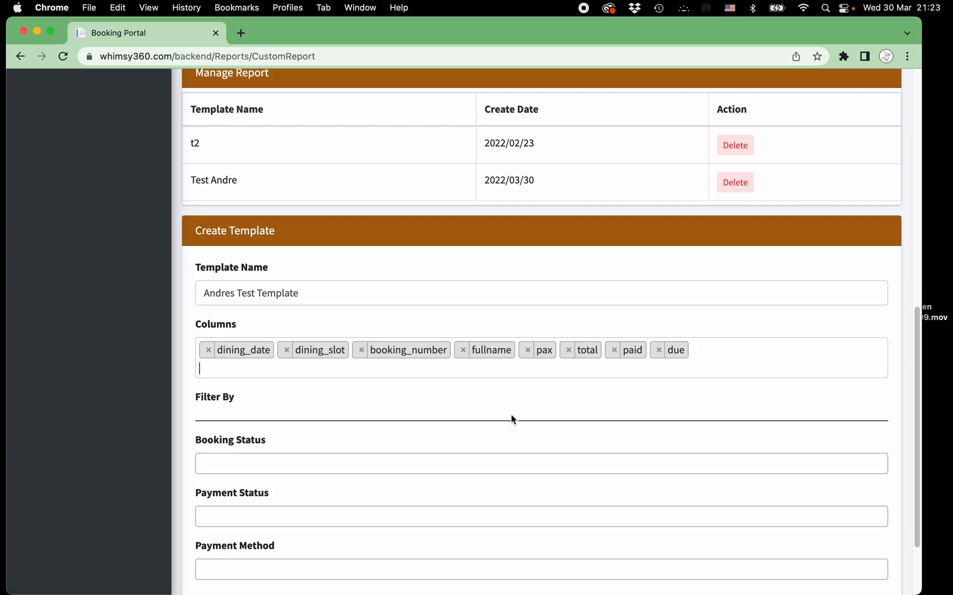
# Create the template without any filters and check its entry in the Manage Report list
pyautogui.scroll(-4, 353, 502)
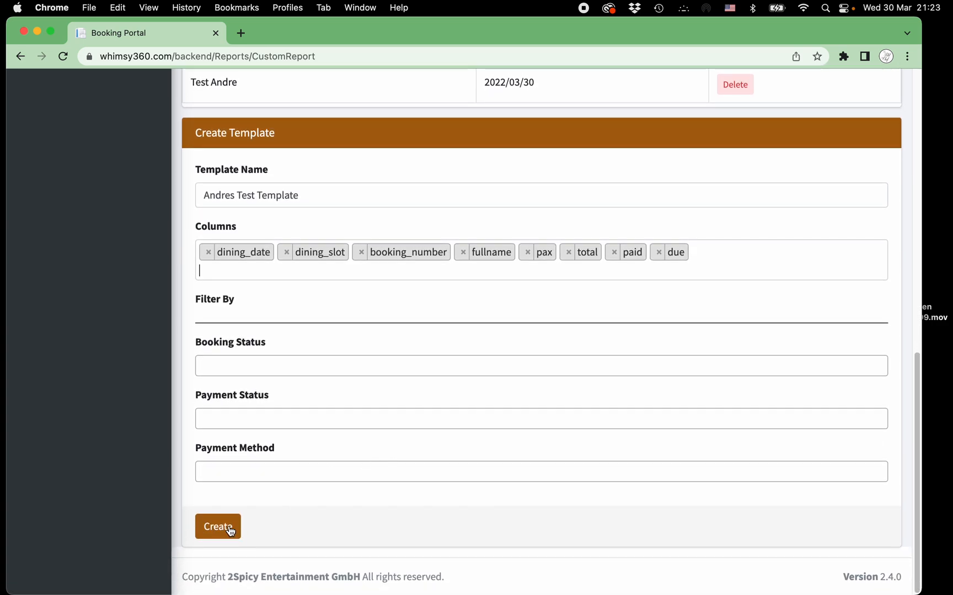
pyautogui.click(231, 532)
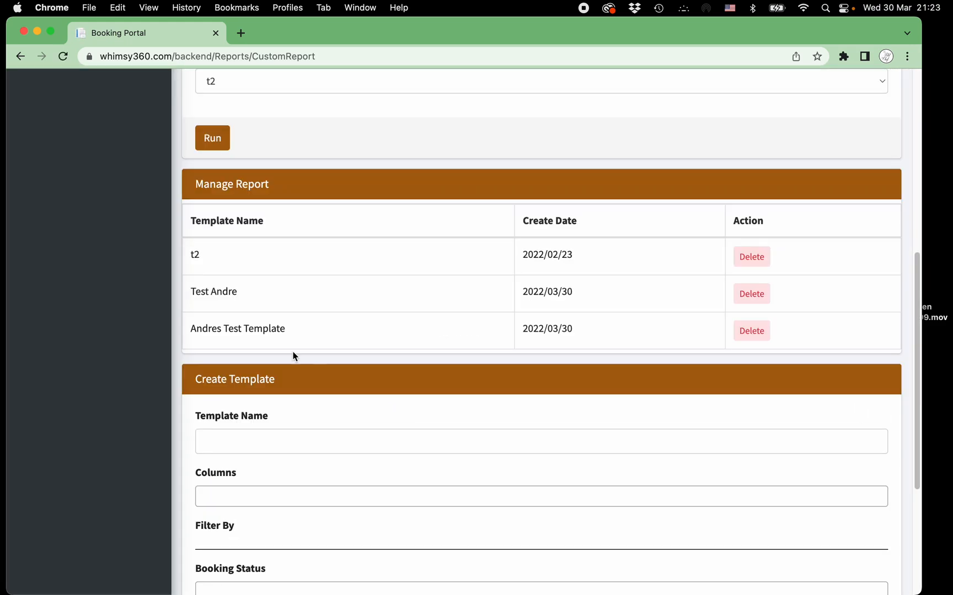
pyautogui.moveTo(192, 331); pyautogui.dragTo(288, 333)
# In the Run Report section, choose the newly created test template as the template for the report
pyautogui.scroll(5, 443, 337)
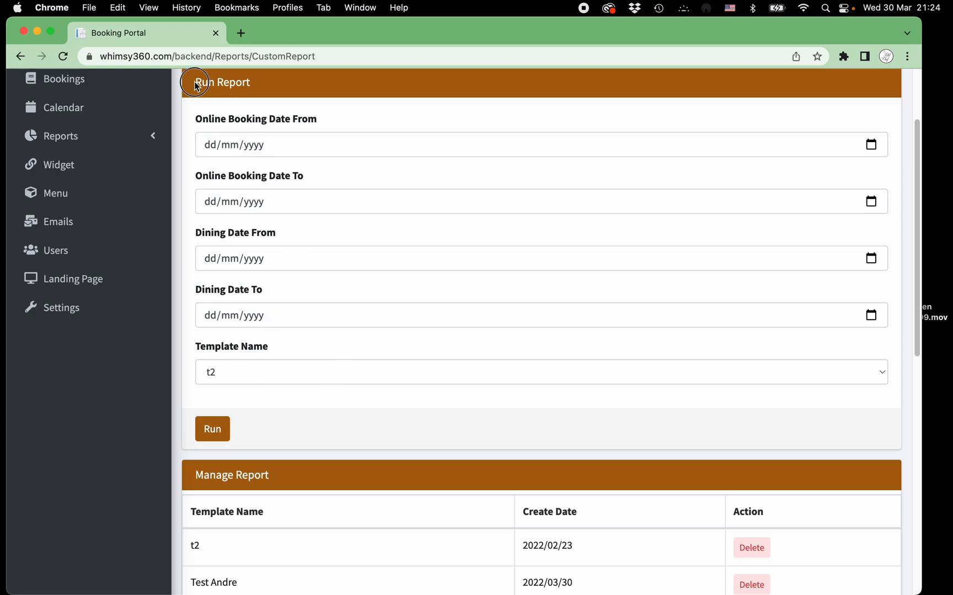
pyautogui.moveTo(191, 81); pyautogui.dragTo(276, 82)
pyautogui.click(241, 368)
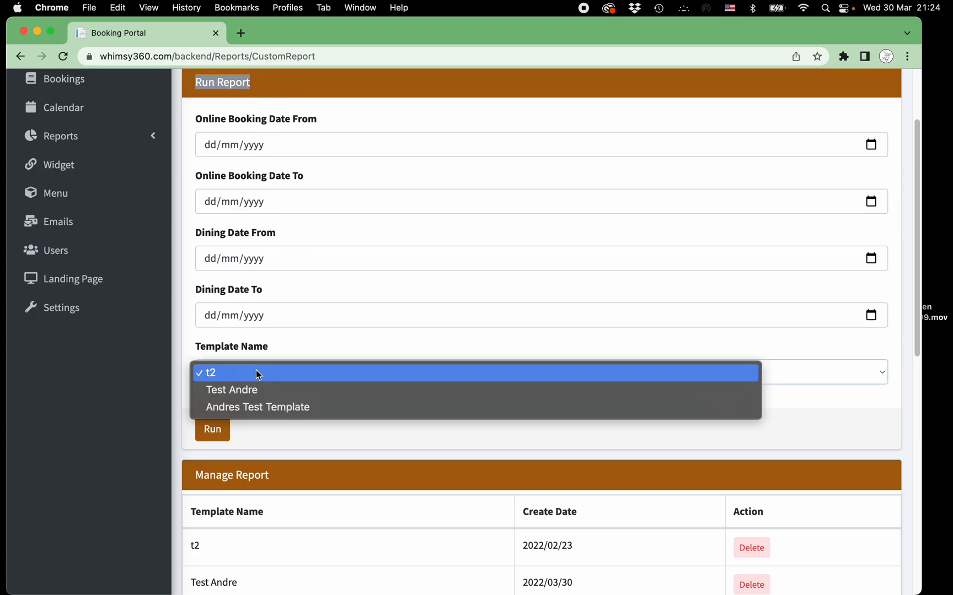
pyautogui.click(286, 409)
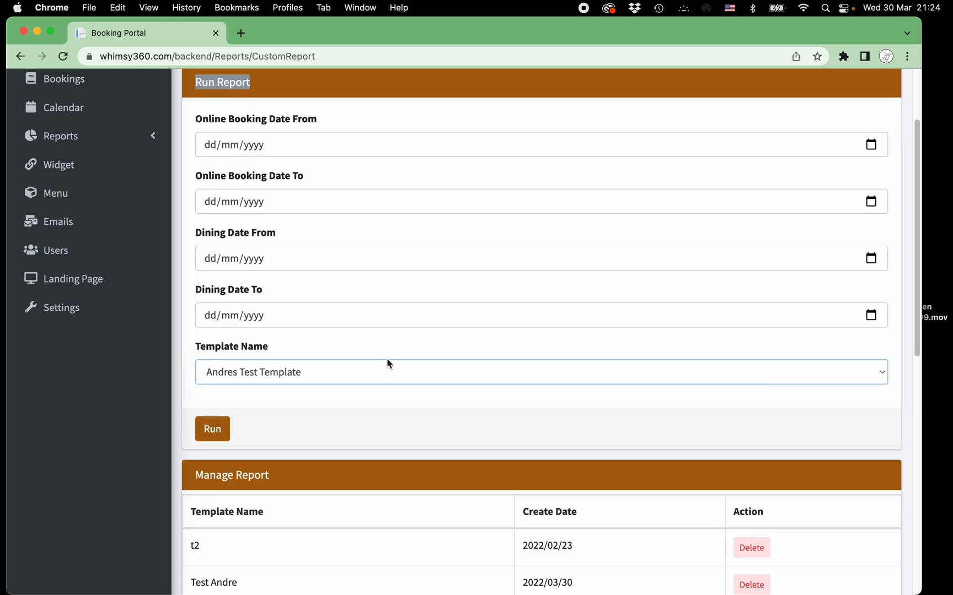
# Set the dining date range from 01/03/2022 to 31/03/2022 and run the report
pyautogui.click(872, 260)
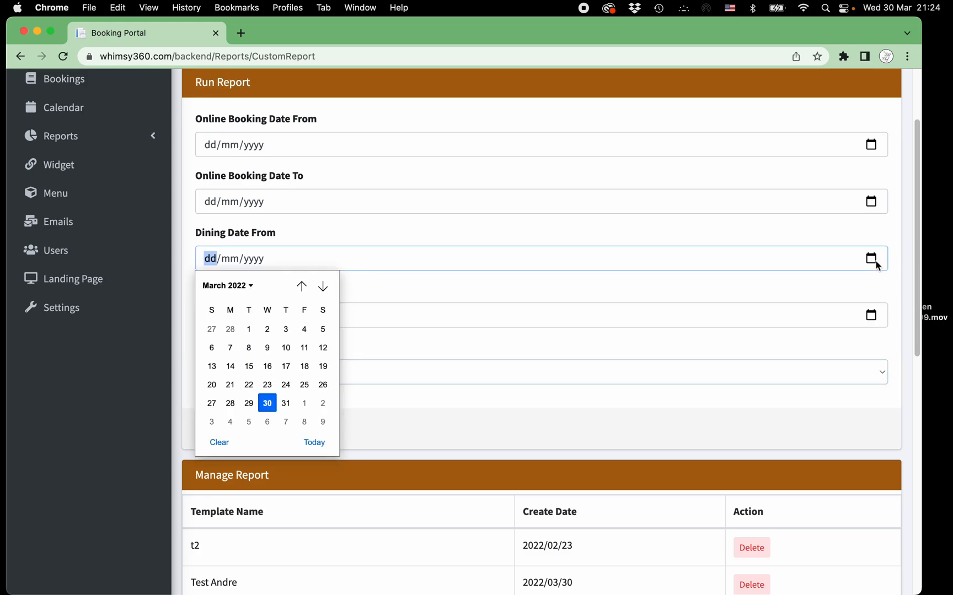
pyautogui.click(249, 339)
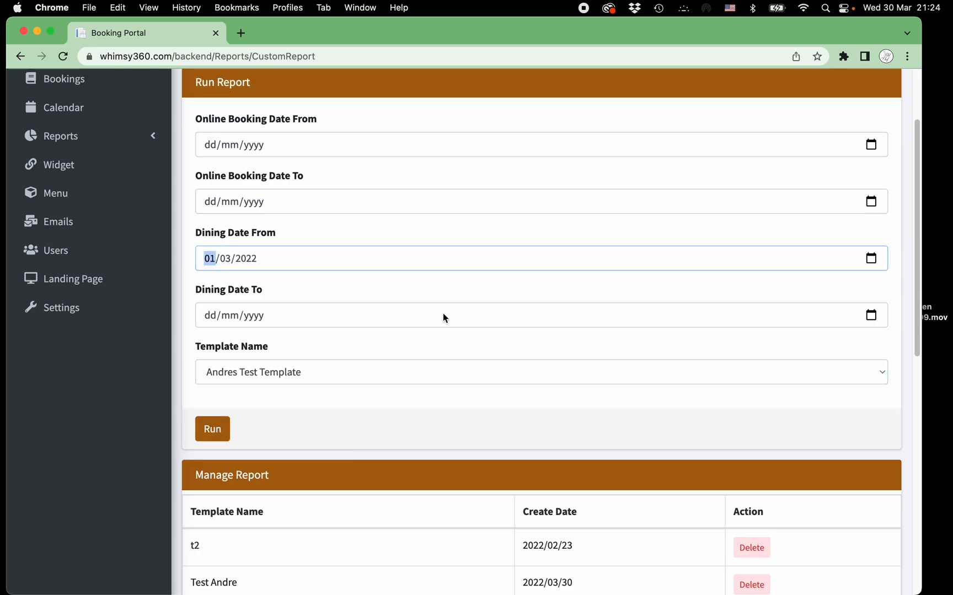
pyautogui.click(869, 315)
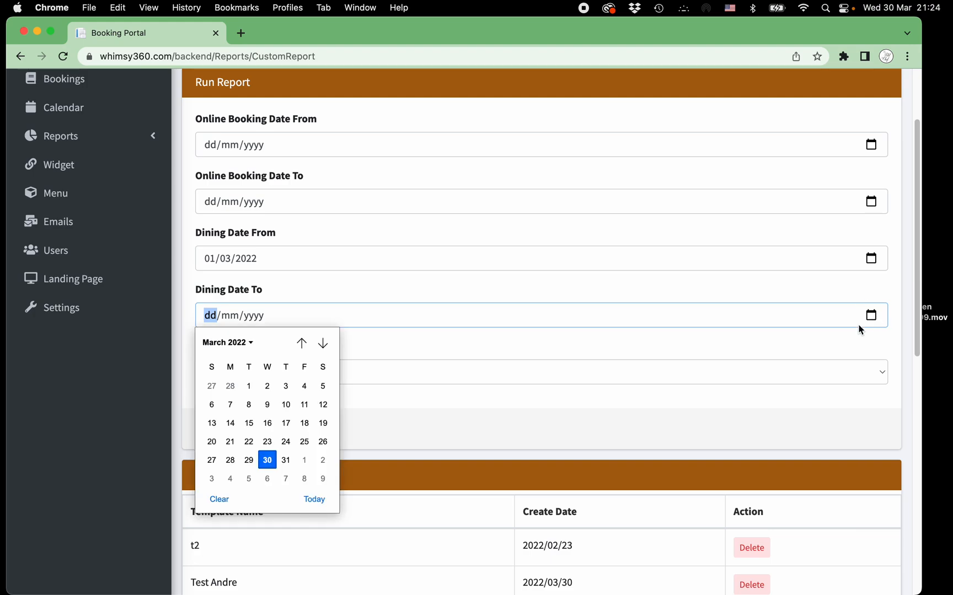
pyautogui.click(286, 460)
pyautogui.click(213, 438)
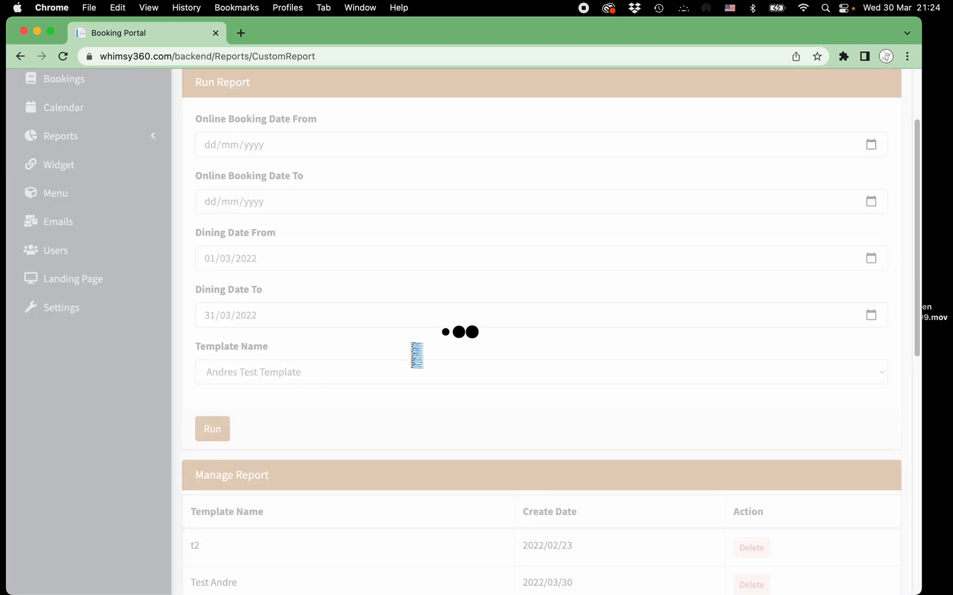